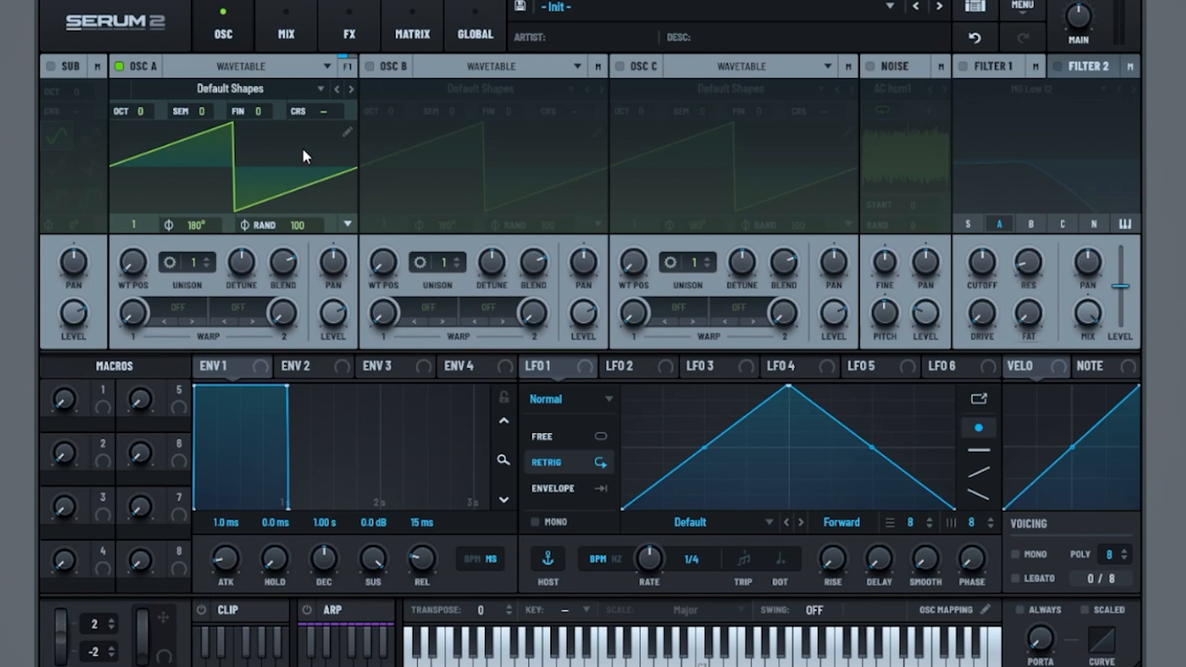
# Step: Load the Analog Basic Shapes wavetable into oscillator A, with octave -1 and wavetable position 2
pyautogui.click(251, 90)
pyautogui.moveTo(185, 109)
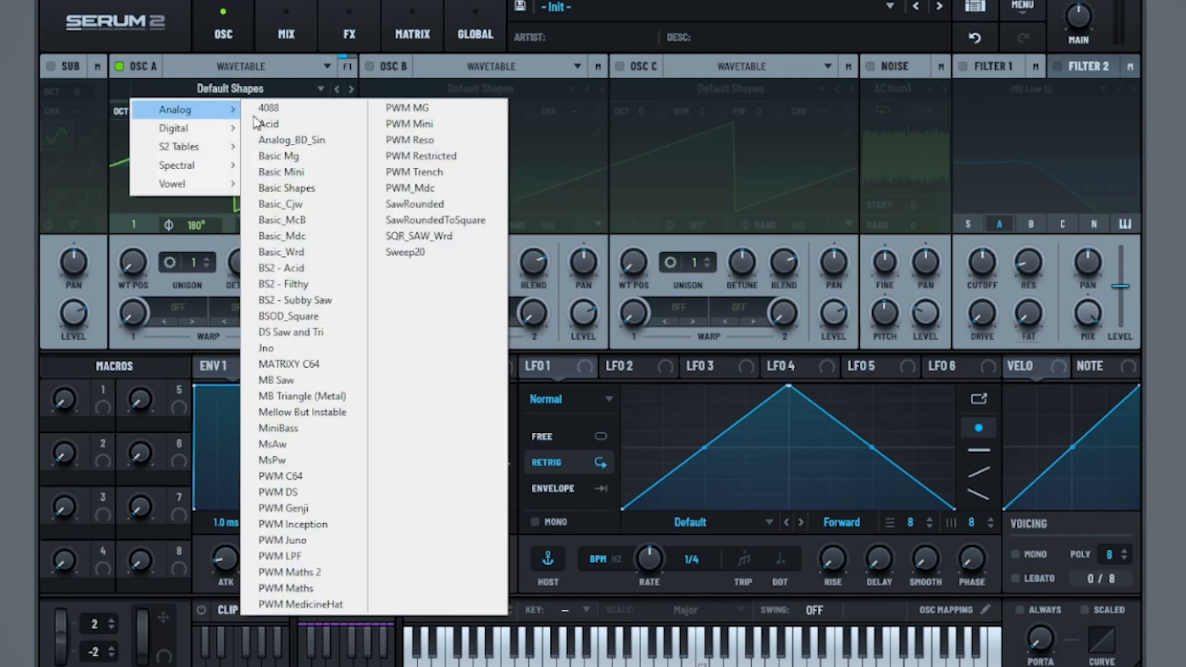
pyautogui.click(306, 189)
pyautogui.moveTo(141, 106); pyautogui.dragTo(142, 135)
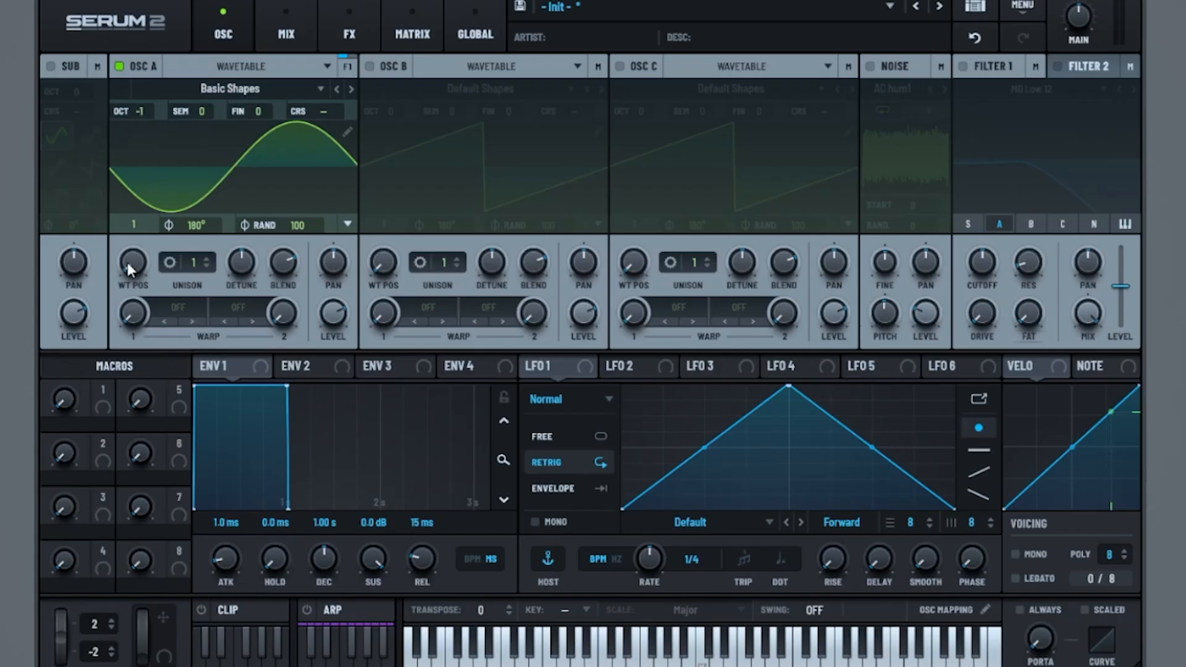
pyautogui.moveTo(132, 266); pyautogui.dragTo(167, 255)
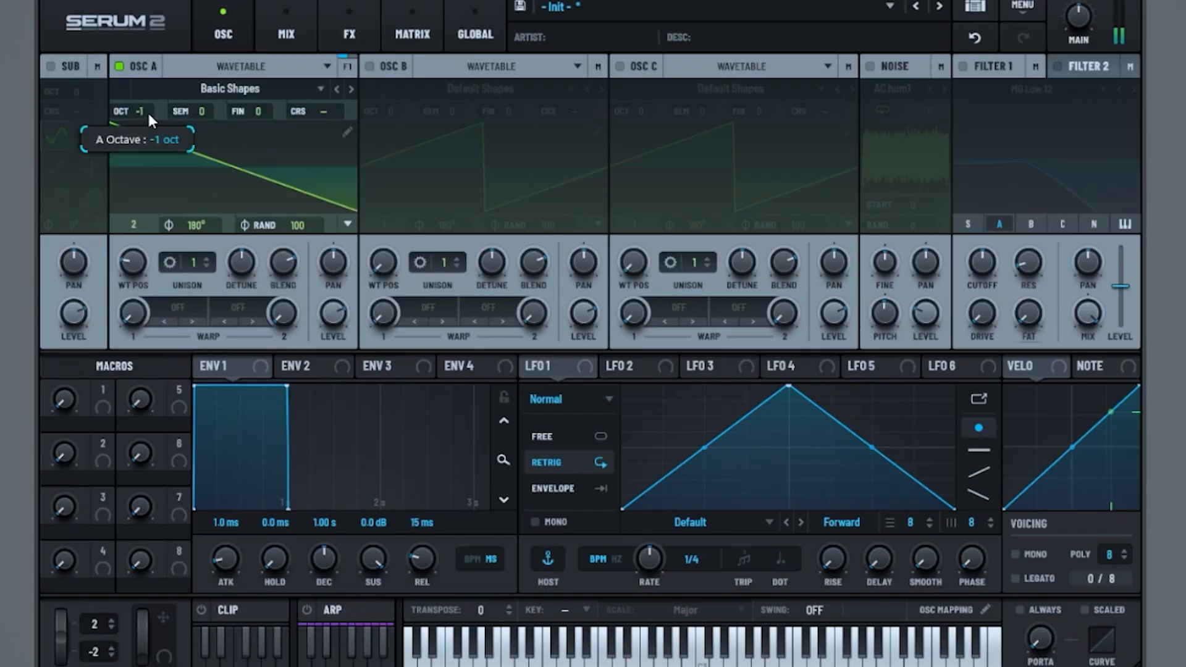
# Step: Enable oscillator B at octave +1 and +4 semitones, with 8 unison voices and a reduced detune
pyautogui.click(370, 66)
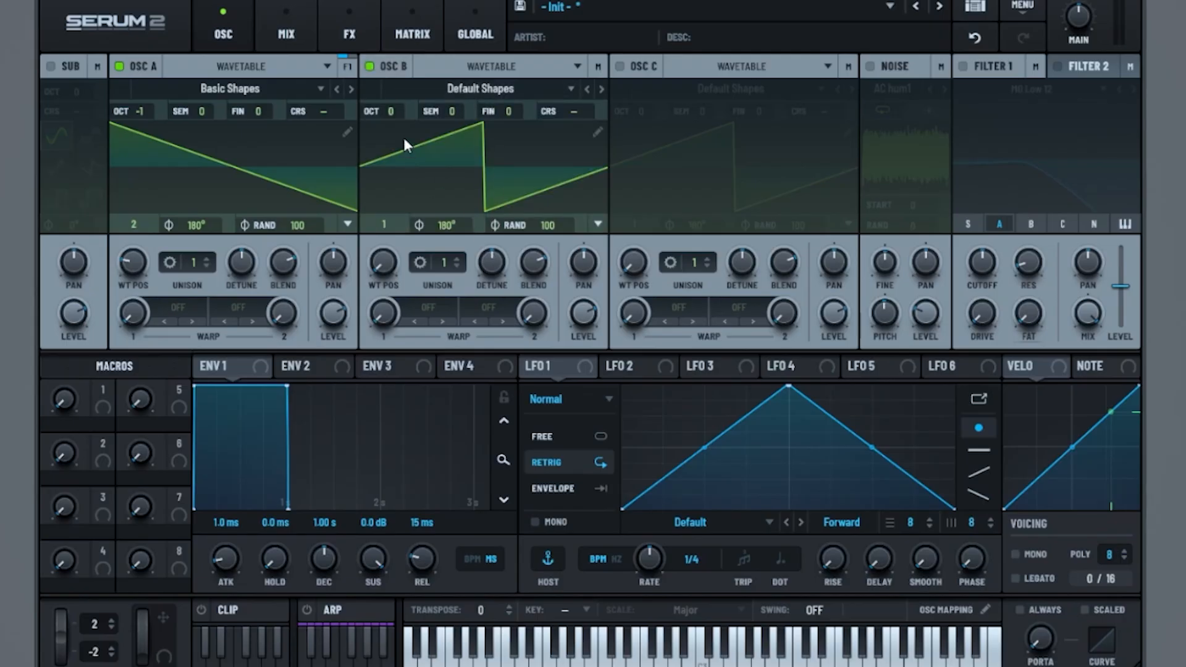
pyautogui.moveTo(398, 106); pyautogui.dragTo(401, 104)
pyautogui.scroll(2, 463, 111)
pyautogui.moveTo(476, 98); pyautogui.dragTo(480, 94)
pyautogui.moveTo(441, 265); pyautogui.dragTo(482, 205)
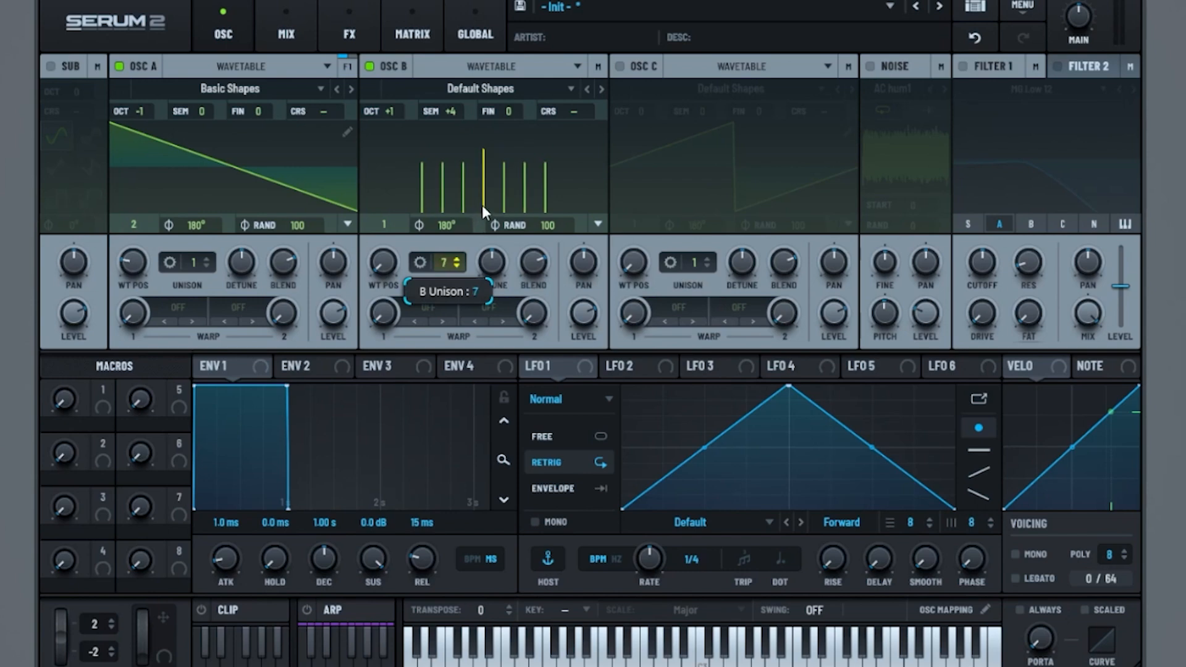
pyautogui.moveTo(498, 269); pyautogui.dragTo(498, 283)
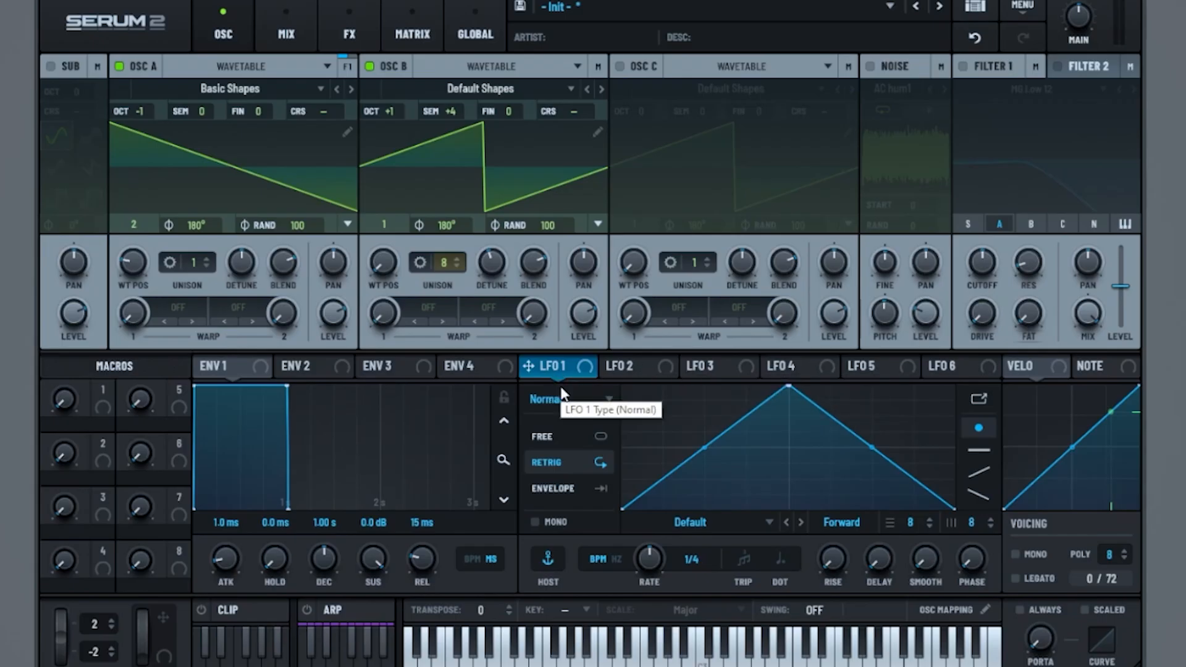
# Step: Switch LFO 1 to Envelope mode, reshape it into a straight descending ramp, and set its rate to 1/2
pyautogui.click(595, 488)
pyautogui.moveTo(790, 387); pyautogui.dragTo(618, 276)
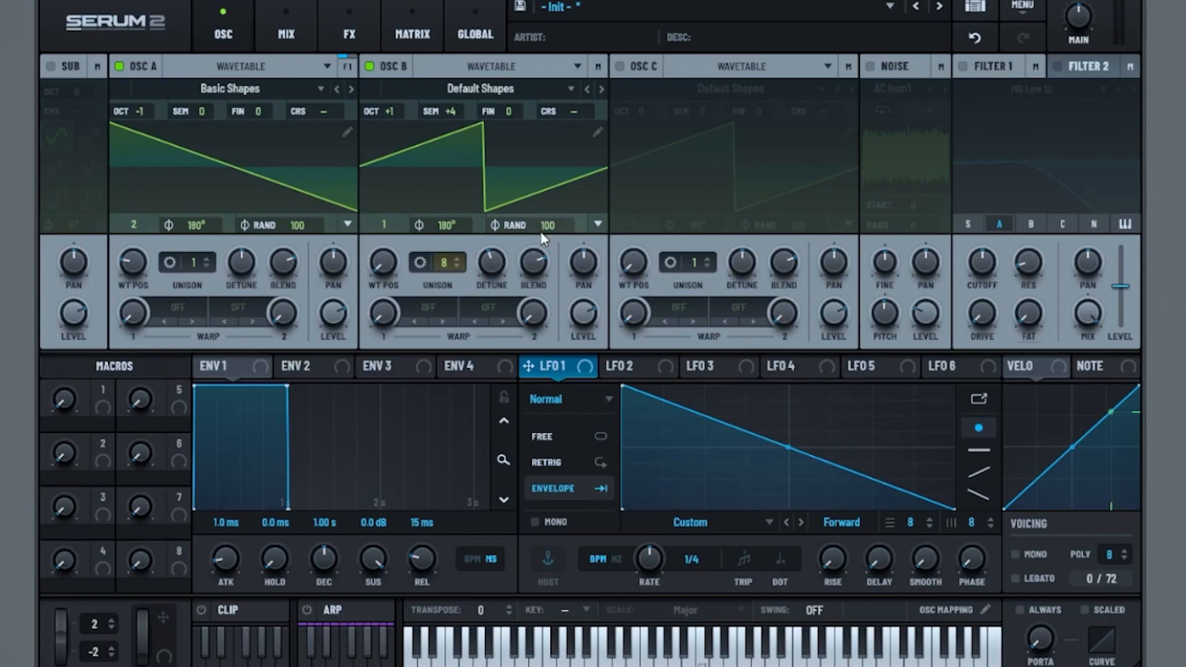
pyautogui.moveTo(651, 555); pyautogui.dragTo(650, 579)
# Step: Give the LFO 1 envelope a short hold at full level, an earlier end point at zero, and a slightly concave decay
pyautogui.doubleClick(652, 407)
pyautogui.moveTo(651, 407); pyautogui.dragTo(655, 378)
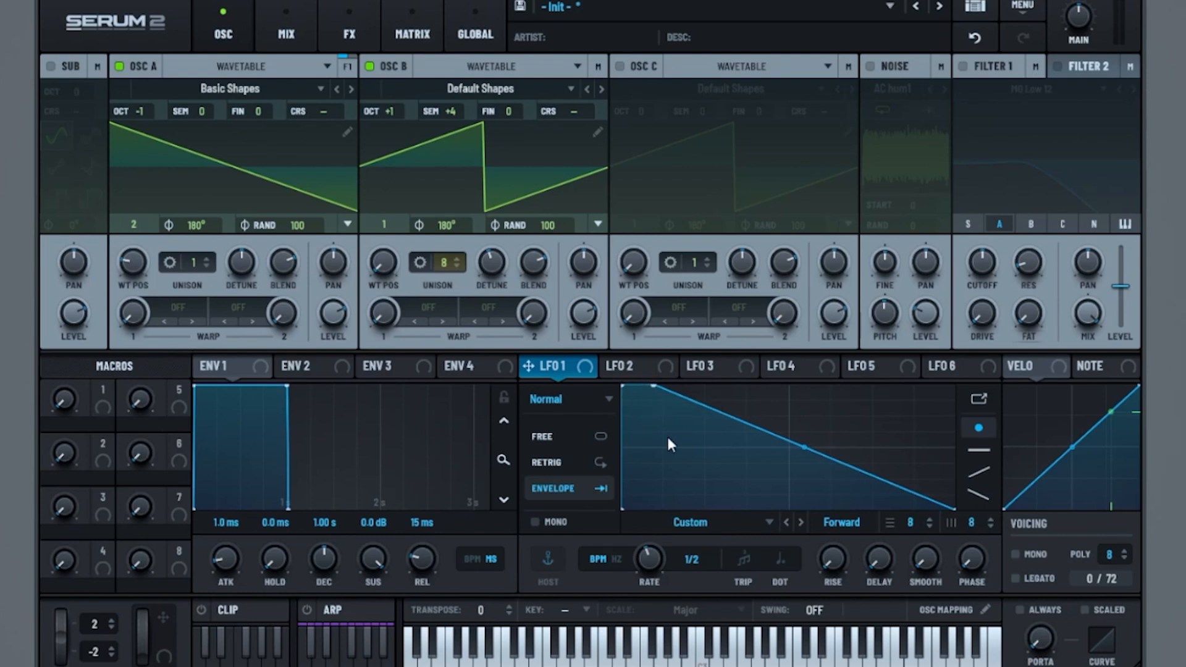
pyautogui.moveTo(808, 452); pyautogui.dragTo(832, 536)
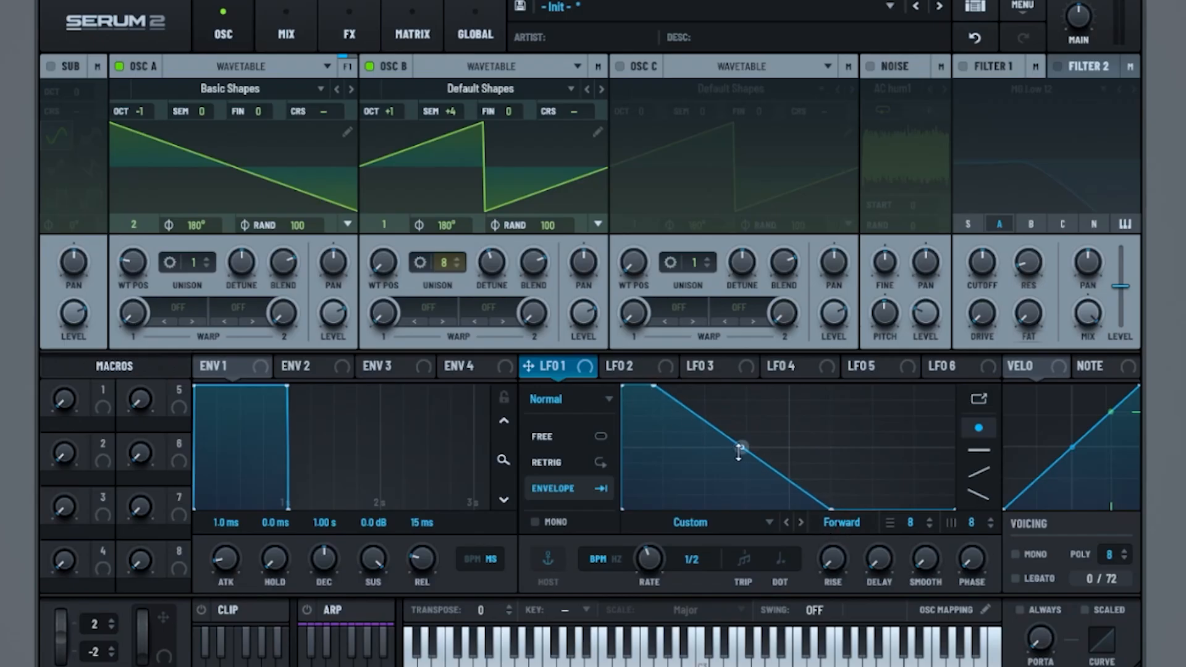
pyautogui.moveTo(743, 447); pyautogui.dragTo(762, 460)
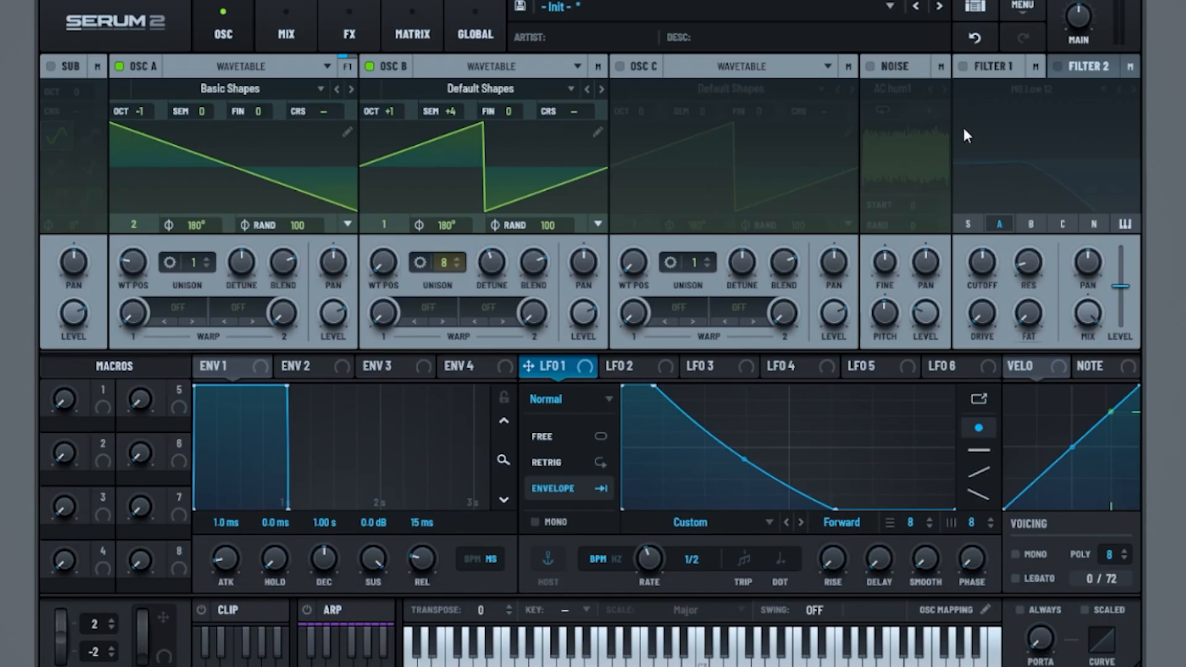
# Step: Enable Filter 1 with MG Low 12, route oscillator B to it as well, and turn its cutoff all the way down
pyautogui.click(963, 66)
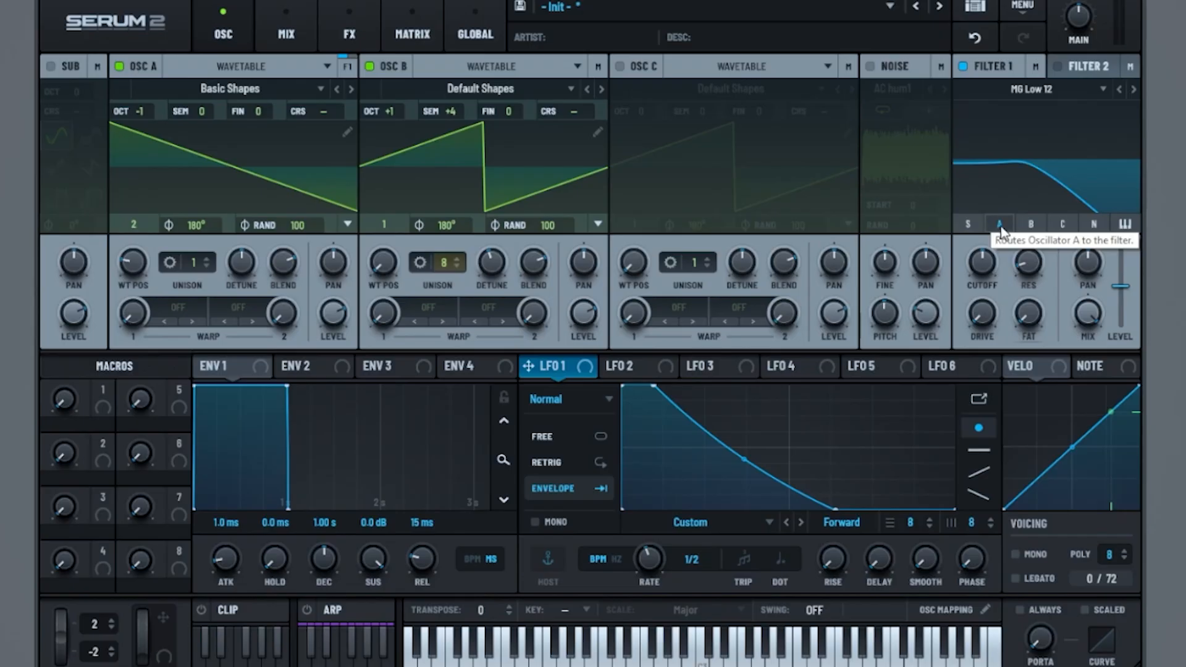
pyautogui.click(1033, 223)
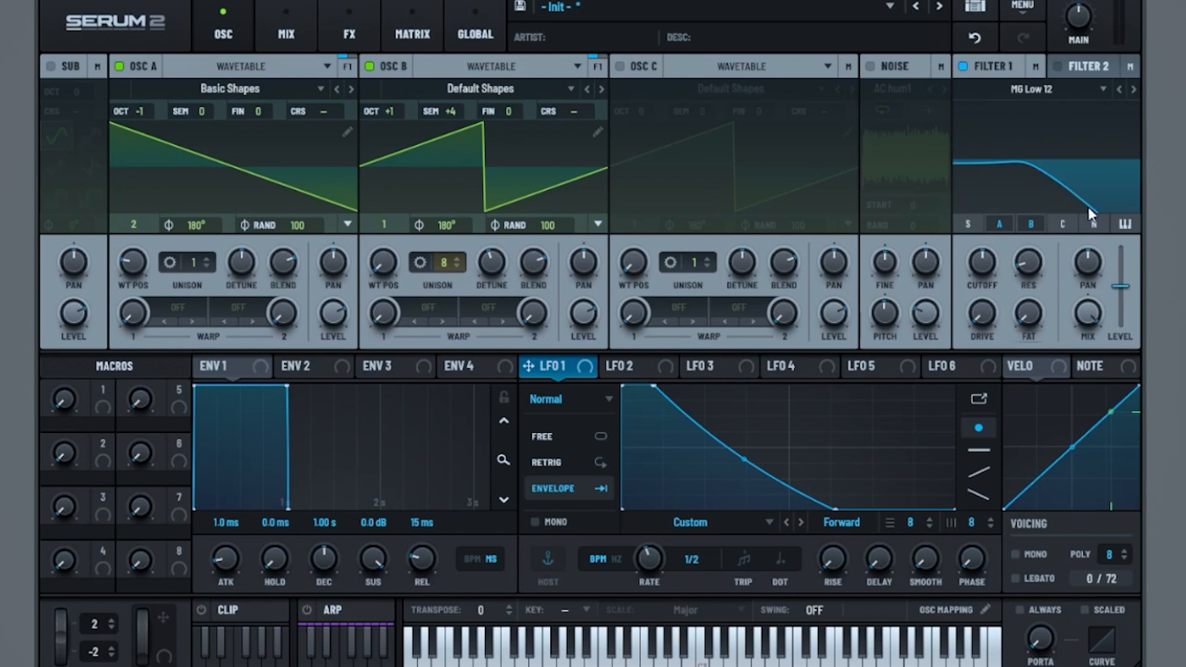
pyautogui.moveTo(987, 276); pyautogui.dragTo(947, 498)
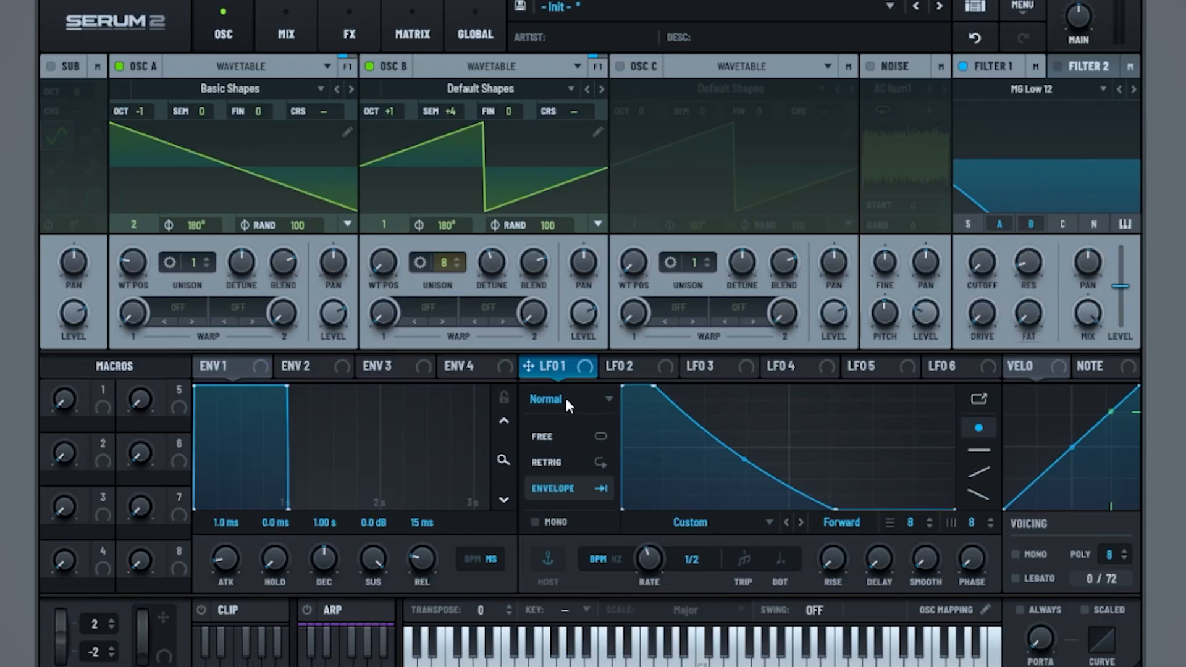
# Step: Assign LFO 1 to the Filter 1 cutoff and adjust the modulation depth
pyautogui.moveTo(559, 366); pyautogui.dragTo(982, 262)
pyautogui.moveTo(965, 247)
pyautogui.moveTo(966, 244); pyautogui.dragTo(965, 254)
# Step: Add a Hyper/Dimension effect to the main effects chain and lower the Hyper mix
pyautogui.click(346, 28)
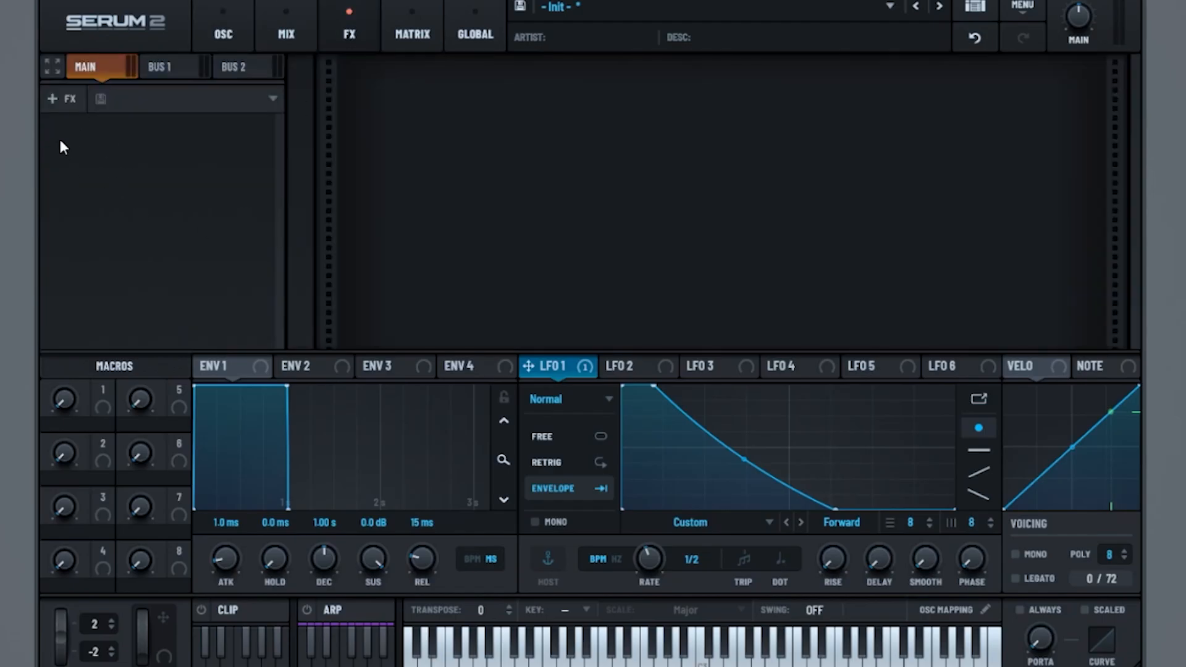
pyautogui.click(69, 106)
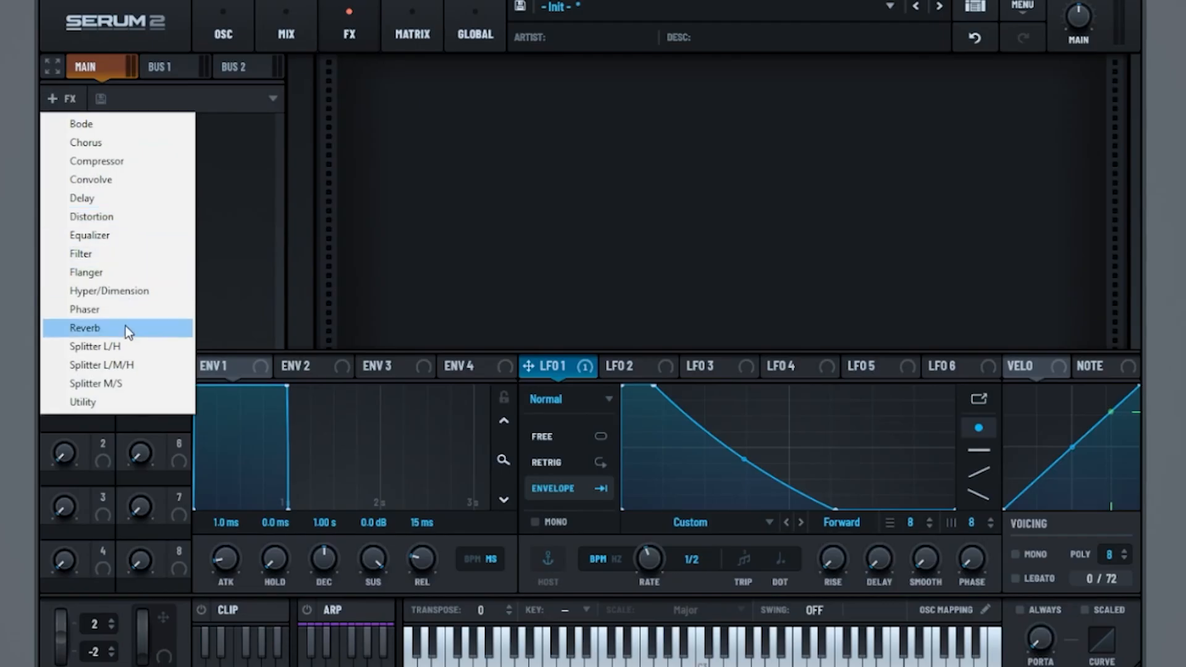
pyautogui.click(140, 291)
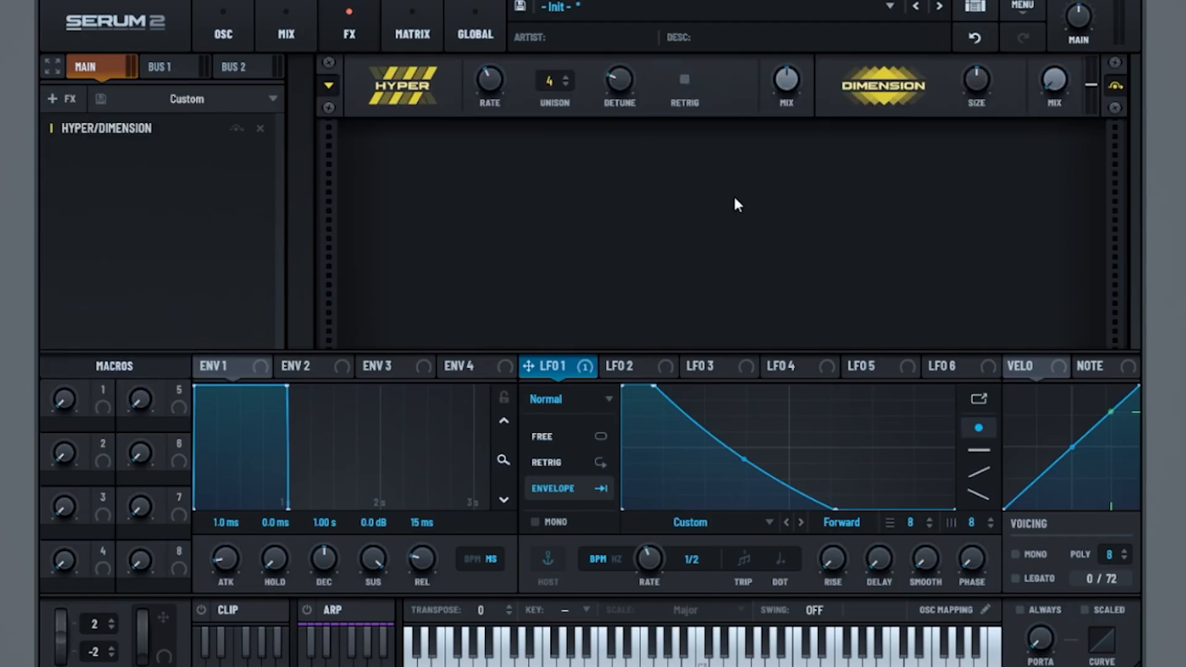
pyautogui.moveTo(787, 87); pyautogui.dragTo(772, 146)
# Step: Add a Distortion effect in SoftClip mode with the drive at 61%, and control playback to audition it
pyautogui.click(61, 98)
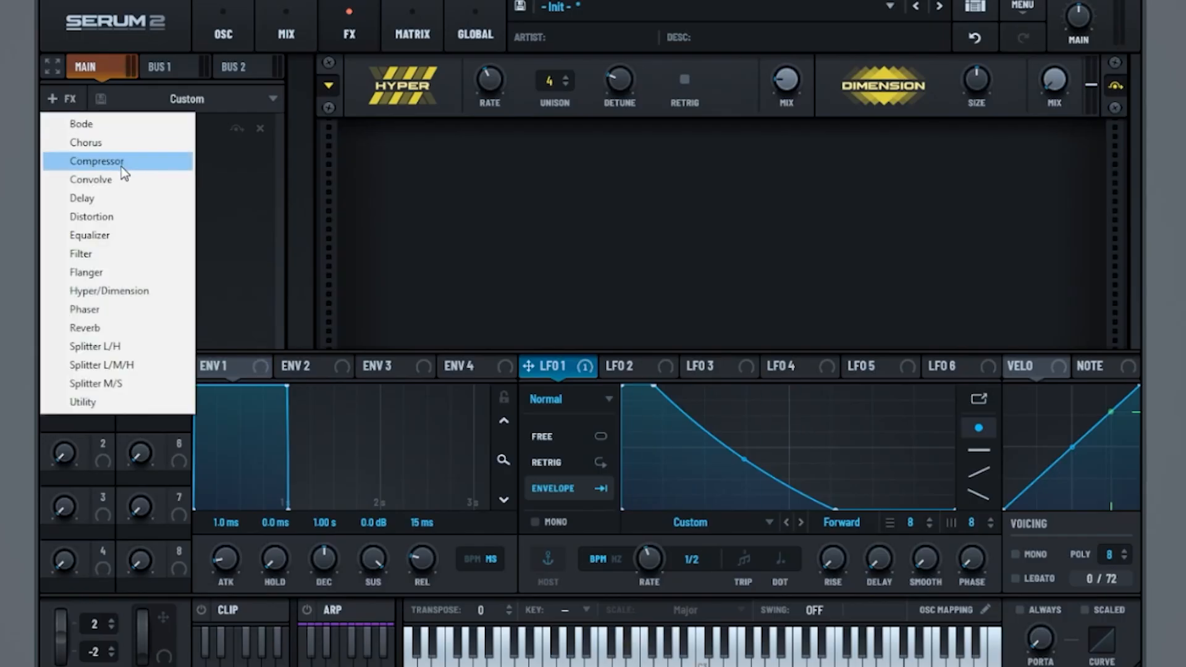
pyautogui.click(124, 217)
pyautogui.click(525, 178)
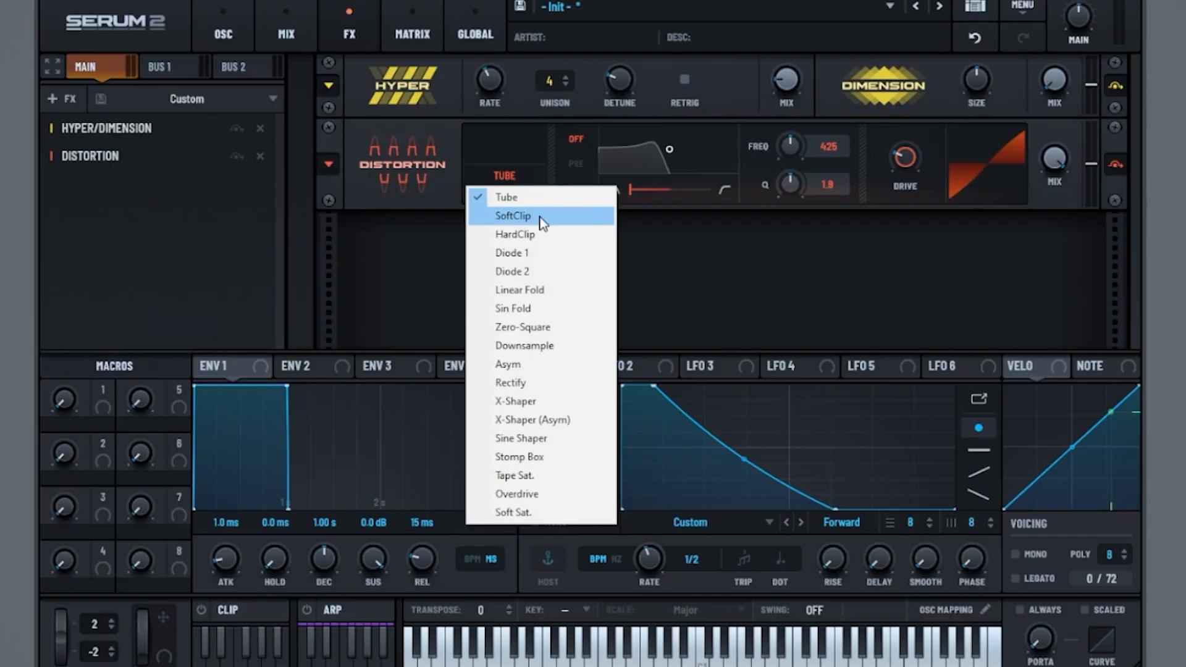
pyautogui.click(532, 216)
pyautogui.moveTo(936, 172); pyautogui.dragTo(949, 136)
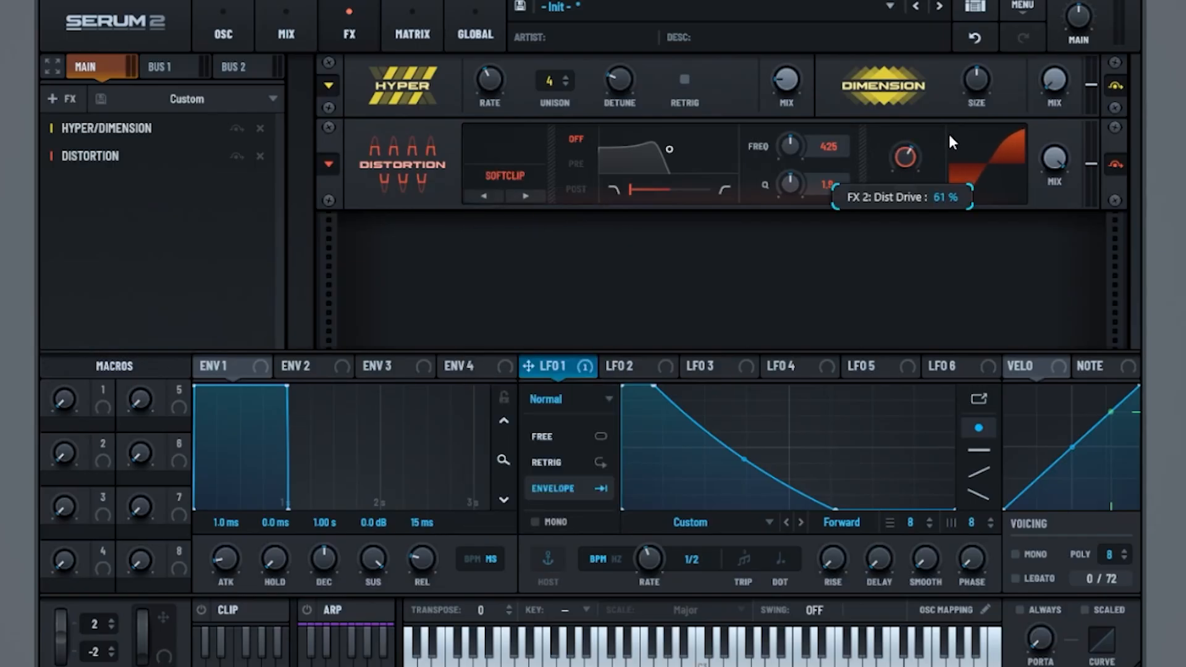
pyautogui.press('space')
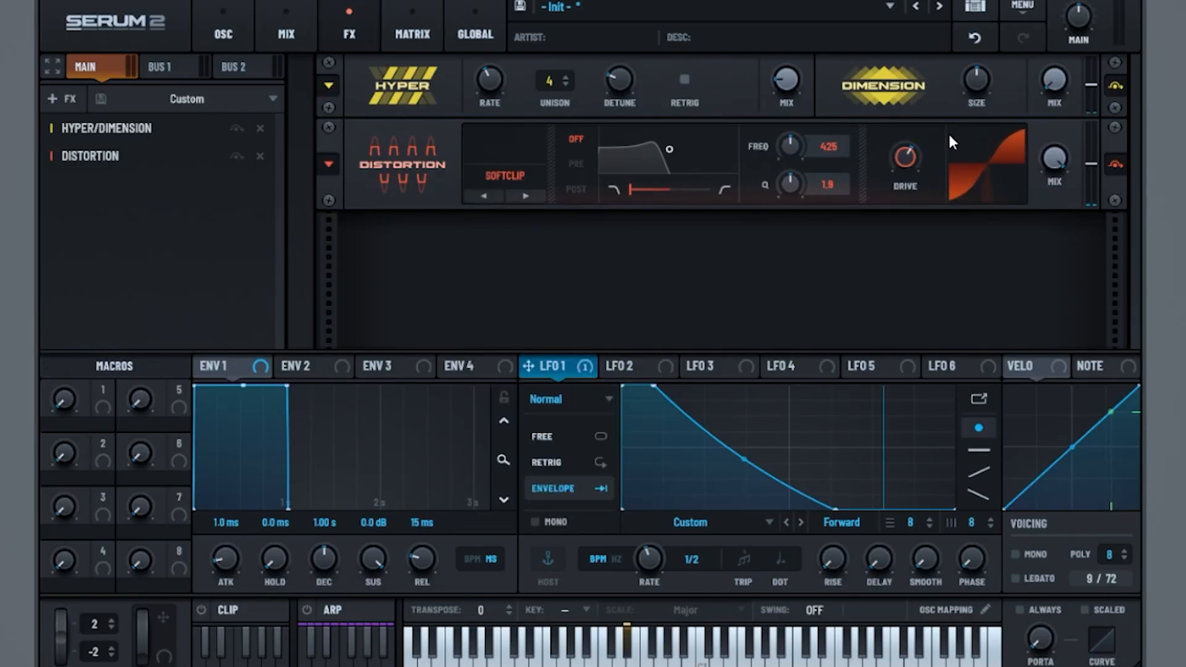
# Step: Add a Multiband compressor with gain 9.0, Below 0.7493, high band gain 5.3 and low band gain 4.9
pyautogui.click(70, 99)
pyautogui.click(143, 162)
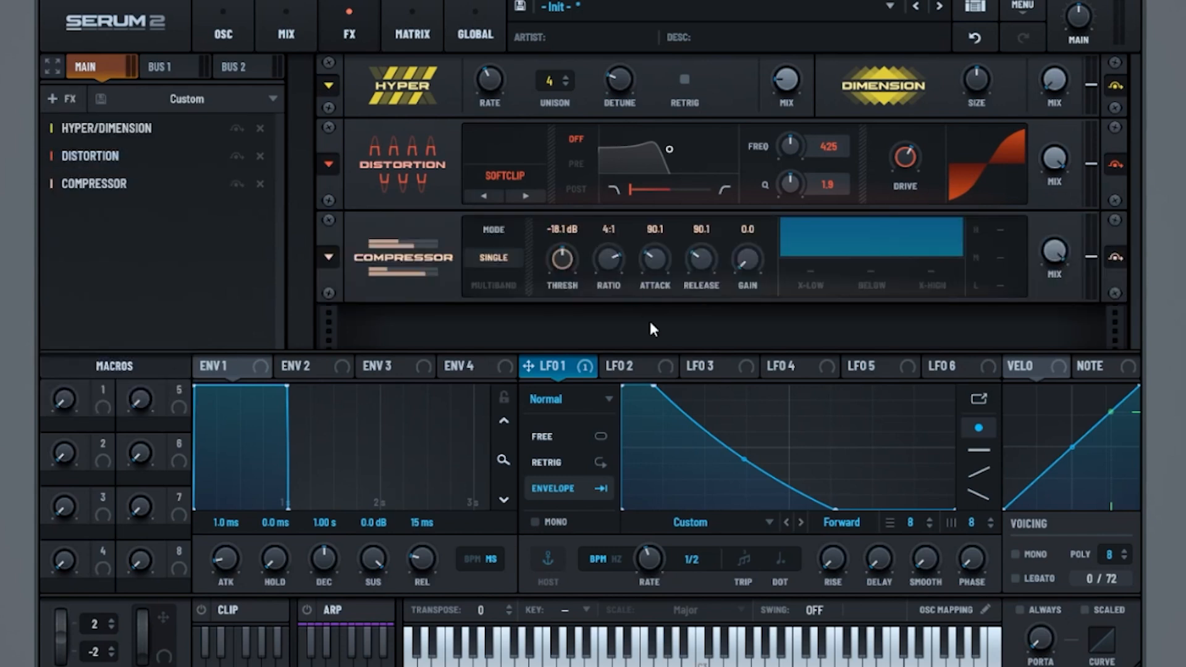
pyautogui.click(492, 286)
pyautogui.moveTo(759, 273); pyautogui.dragTo(783, 253)
pyautogui.moveTo(851, 290); pyautogui.dragTo(934, 156)
pyautogui.moveTo(1014, 224); pyautogui.dragTo(1024, 210)
pyautogui.moveTo(1006, 288); pyautogui.dragTo(1018, 273)
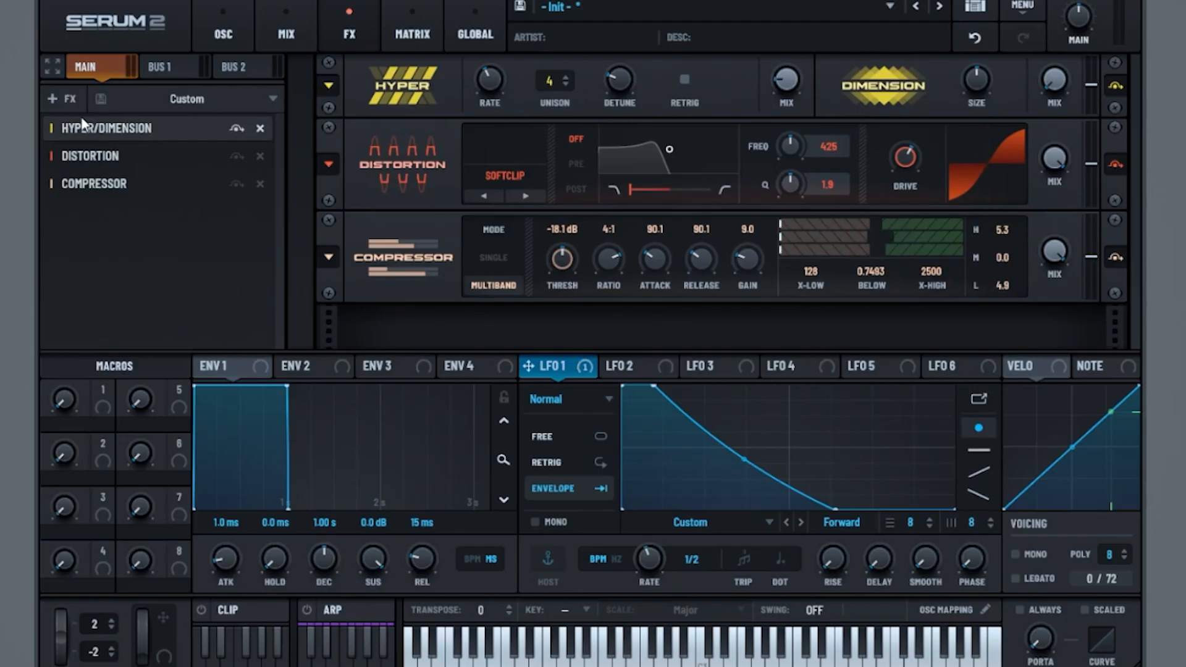
# Step: Add a Hall reverb with low cut 36 and size 17%, and shorten its decay
pyautogui.click(60, 99)
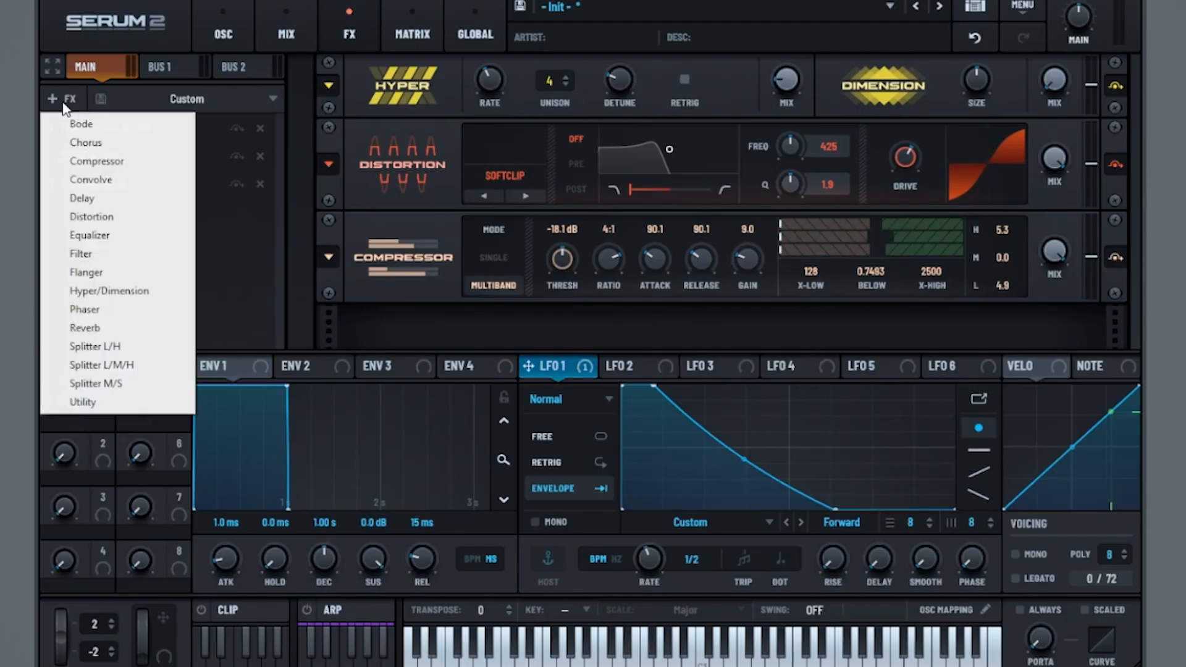
pyautogui.click(86, 328)
pyautogui.click(525, 332)
pyautogui.moveTo(584, 309); pyautogui.dragTo(618, 271)
pyautogui.moveTo(695, 325); pyautogui.dragTo(704, 338)
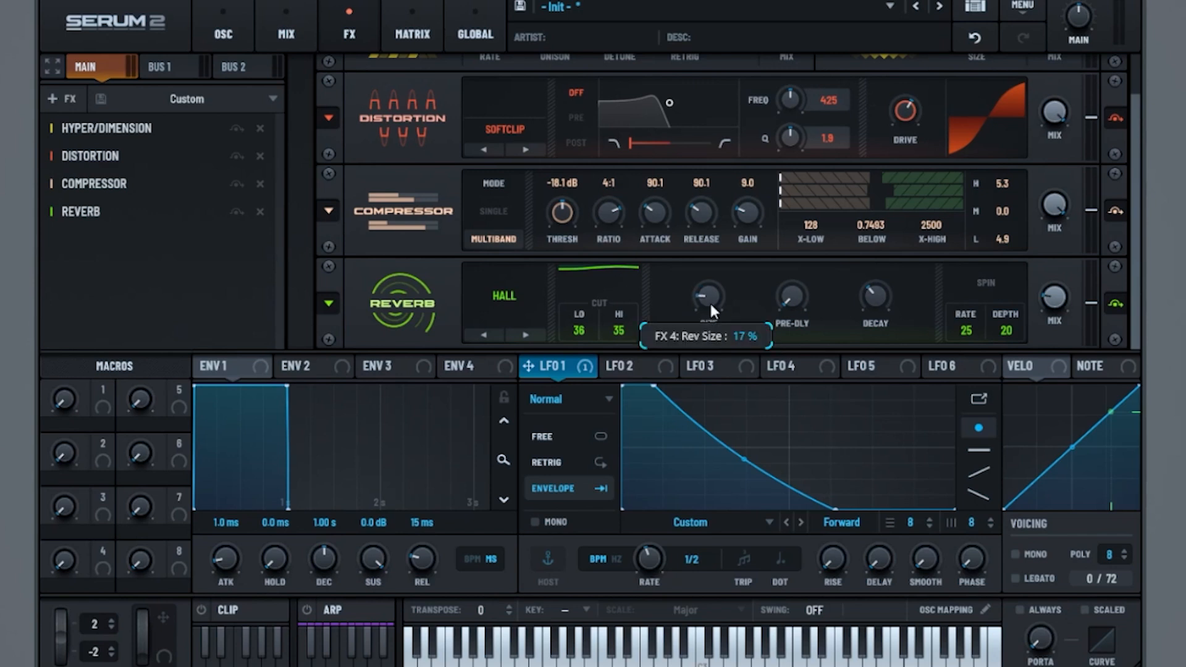
pyautogui.moveTo(876, 298); pyautogui.dragTo(876, 343)
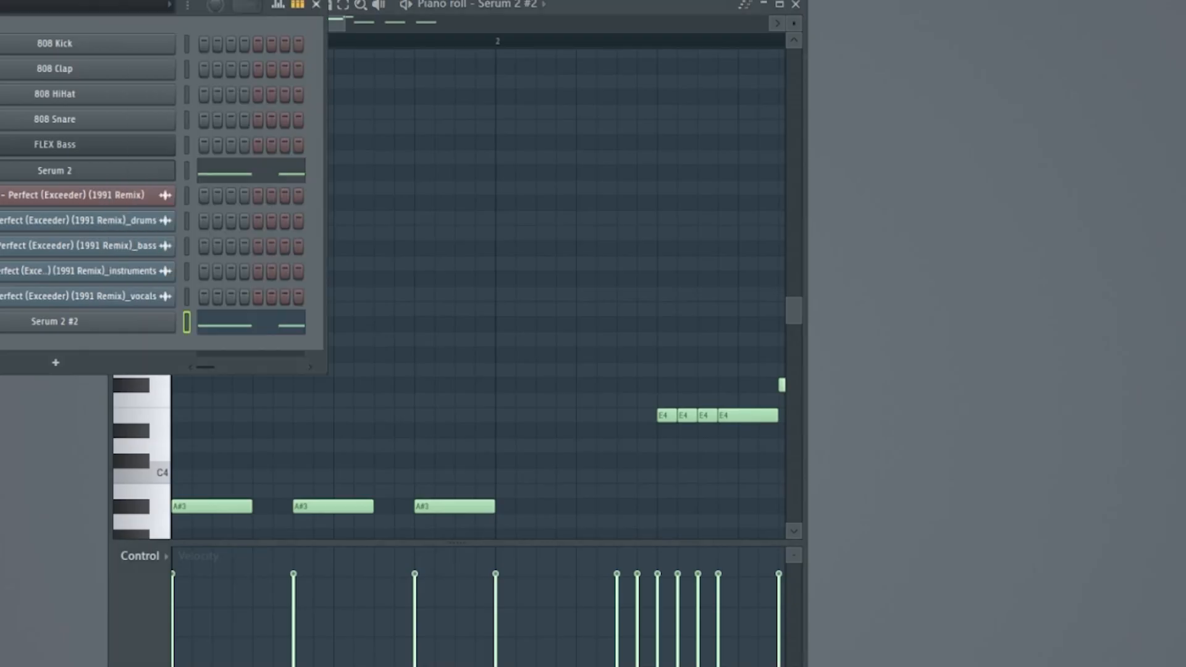
# Step: Widen the Serum 2 #2 piano roll to examine the whole melody and play it
pyautogui.moveTo(808, 85); pyautogui.dragTo(1072, 124)
pyautogui.moveTo(427, 28); pyautogui.dragTo(631, 25)
pyautogui.scroll(-4, 445, 265)
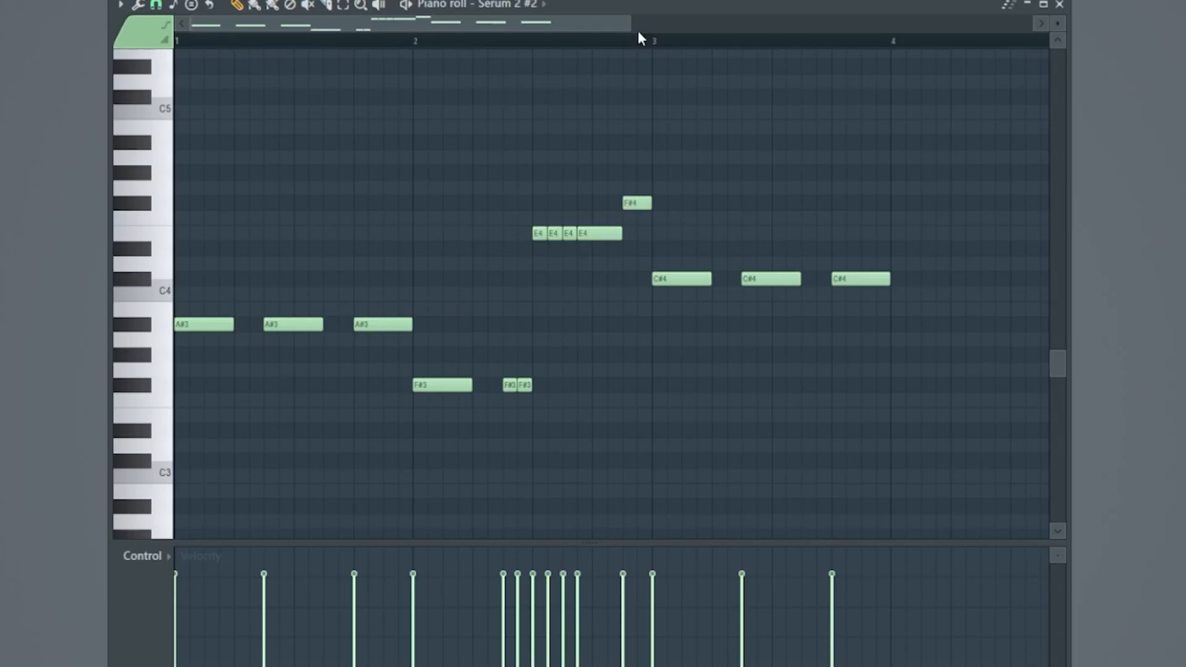
pyautogui.press('space')
# Step: Open the Serum 2 #2 channel's synth and set oscillator A's wavetable position to 4
pyautogui.press('F6')
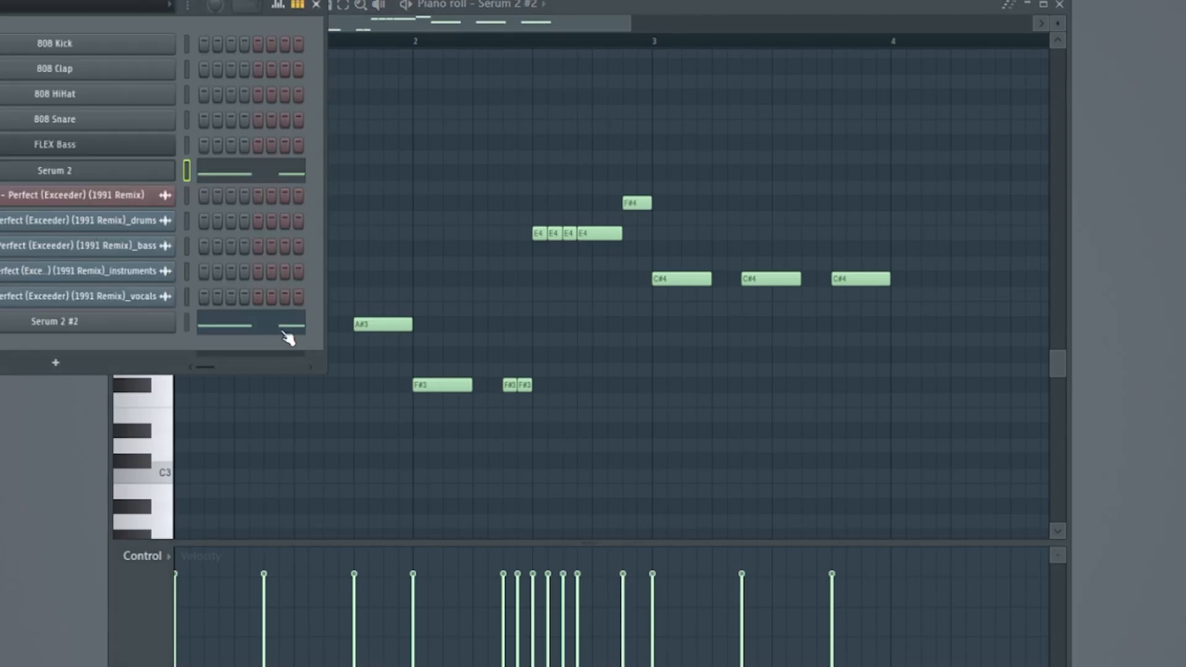
pyautogui.click(186, 323)
pyautogui.click(140, 323)
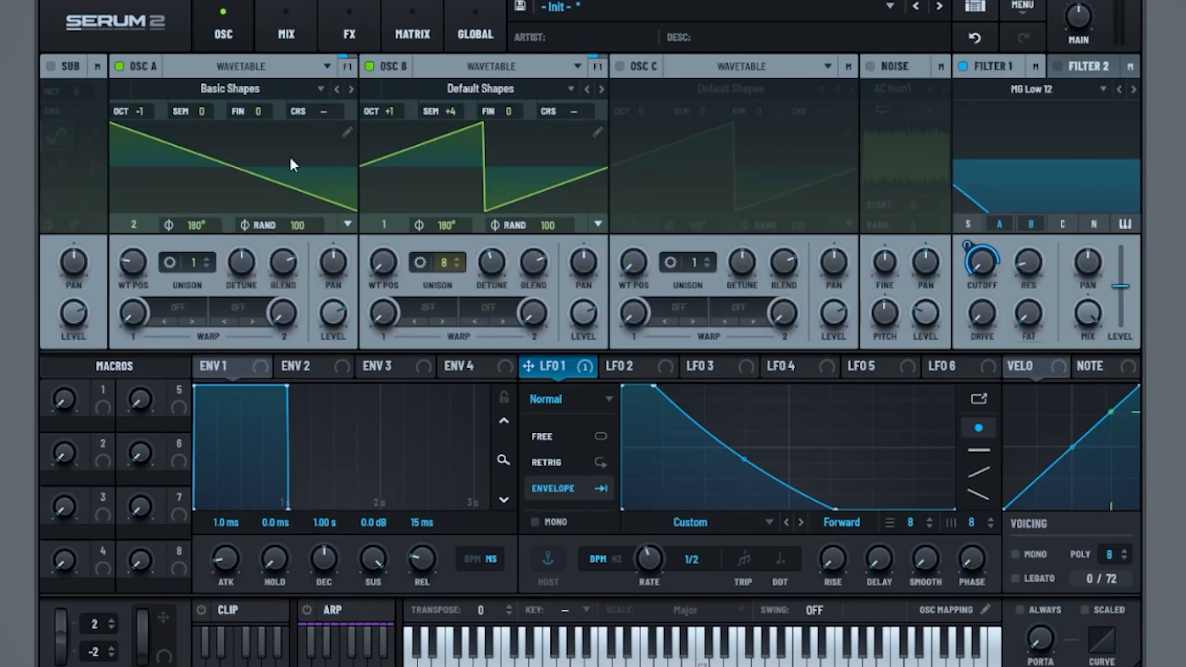
pyautogui.moveTo(145, 275); pyautogui.dragTo(155, 246)
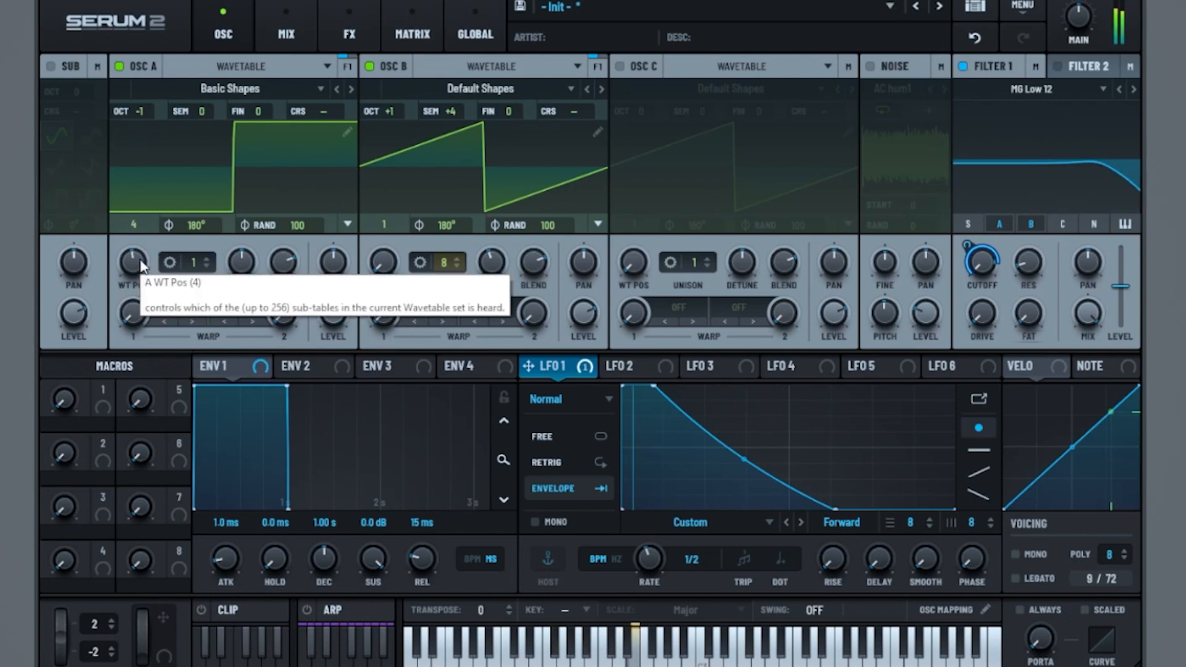
# Step: Set oscillator B to +7 semitones and its wavetable position to 4
pyautogui.moveTo(459, 115); pyautogui.dragTo(474, 99)
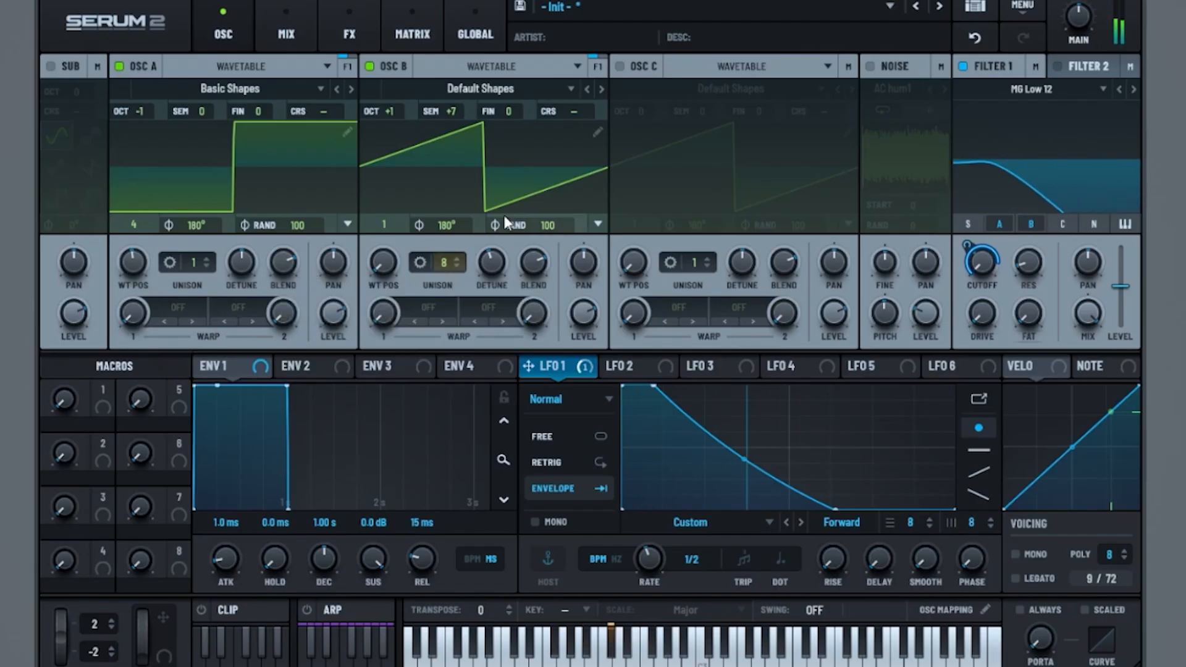
pyautogui.moveTo(388, 269)
pyautogui.mouseDown()
pyautogui.moveTo(413, 214)
pyautogui.moveTo(396, 253)
pyautogui.mouseUp()
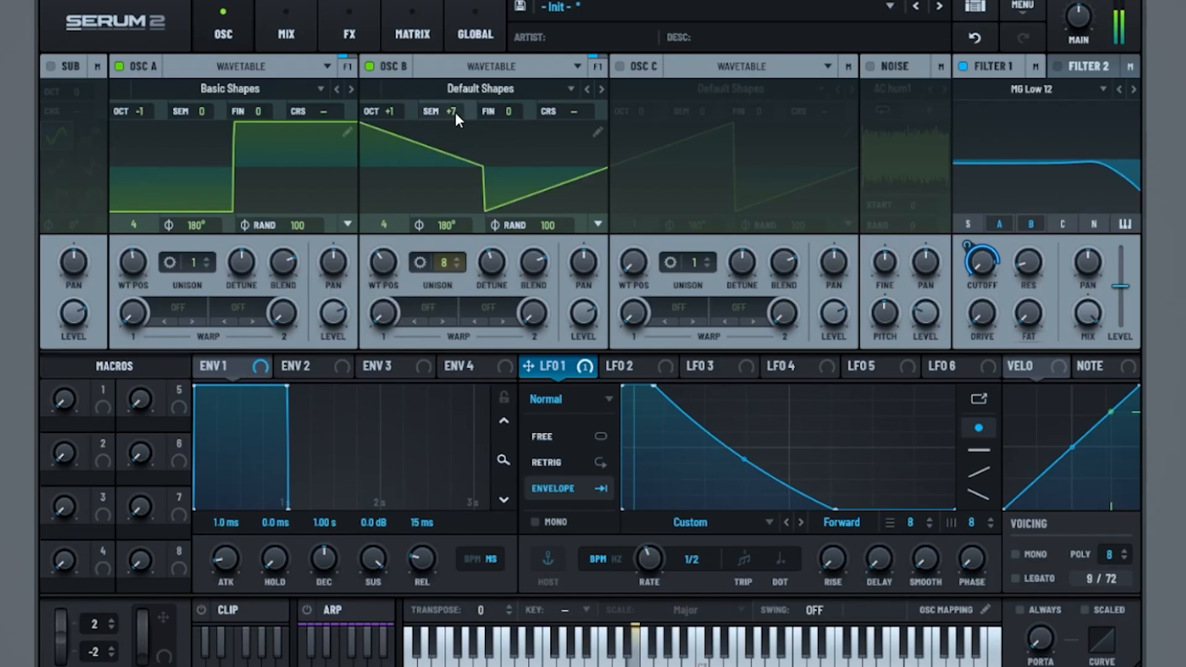
# Step: Try oscillator B at +4 semitones and oscillator A at wavetable positions 2 and 5, and restore +7 semitones and position 4
pyautogui.moveTo(454, 113); pyautogui.dragTo(446, 135)
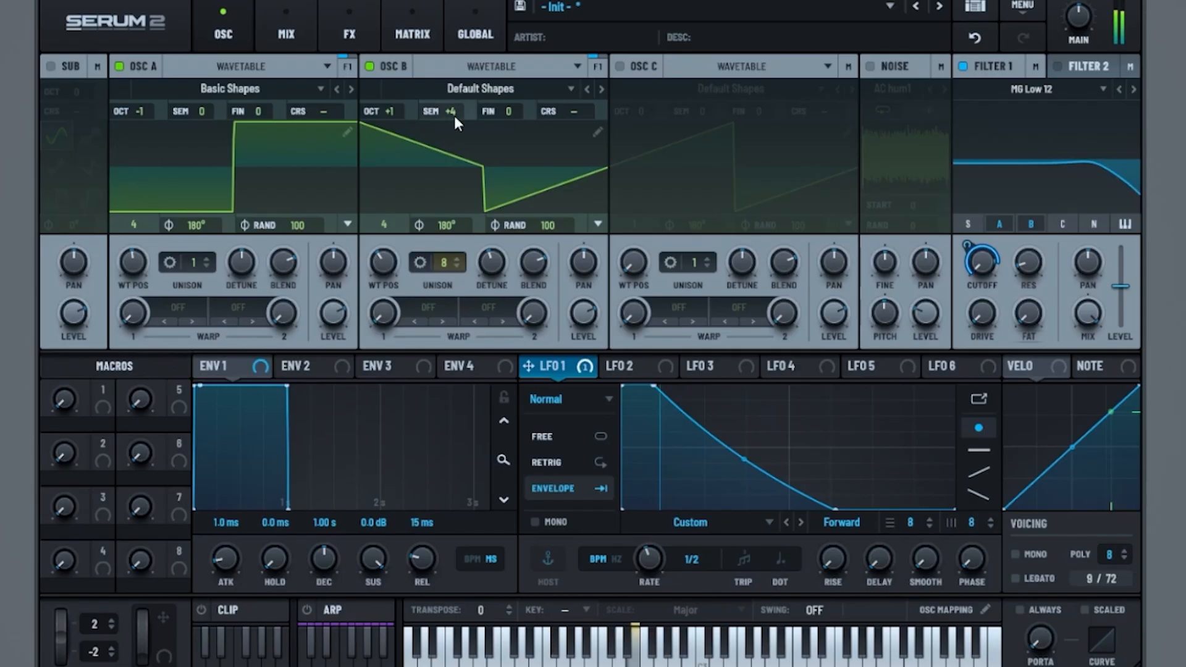
pyautogui.moveTo(129, 273)
pyautogui.mouseDown()
pyautogui.moveTo(117, 294)
pyautogui.moveTo(139, 272)
pyautogui.mouseUp()
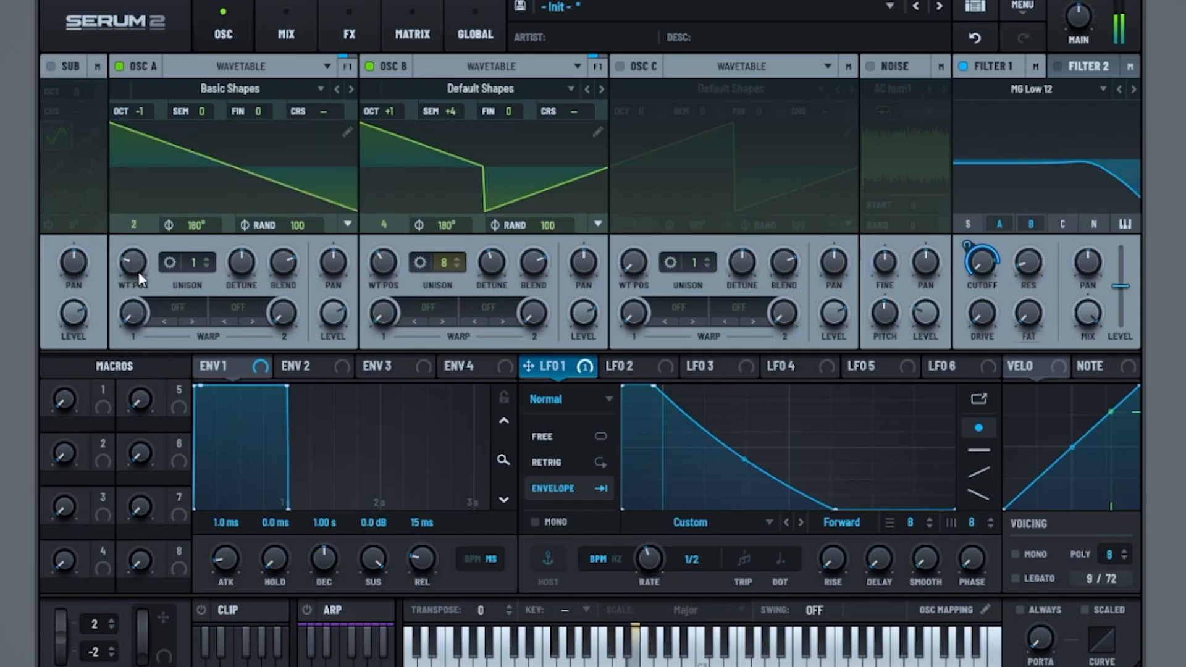
pyautogui.moveTo(138, 268); pyautogui.dragTo(183, 185)
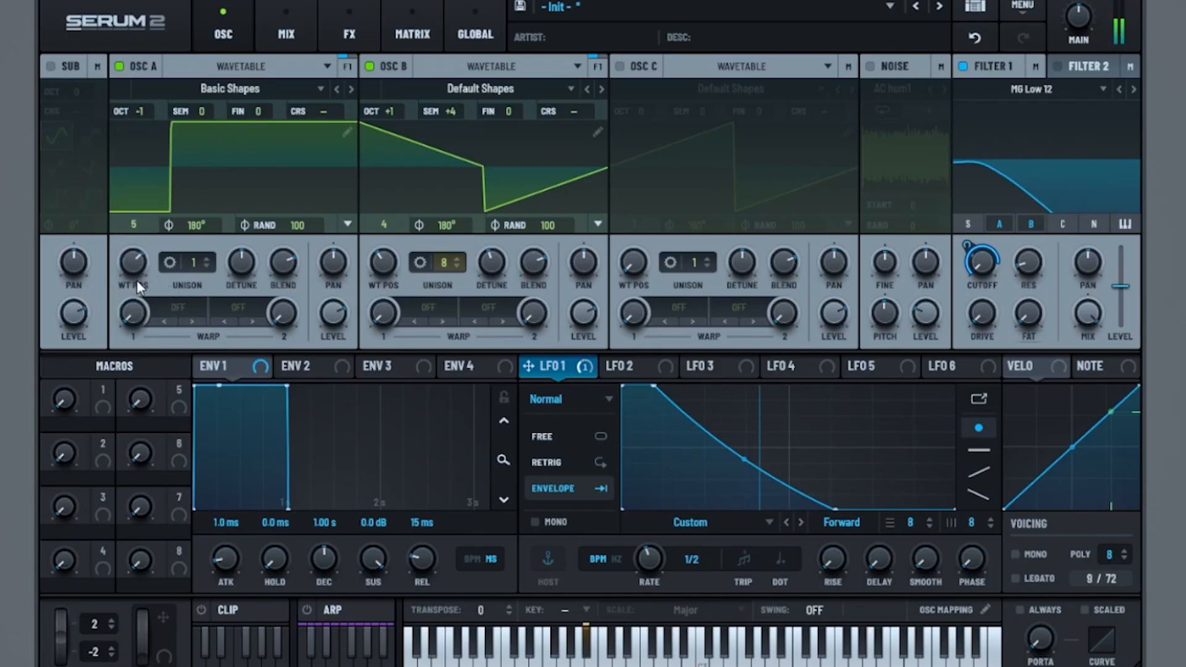
pyautogui.moveTo(132, 261); pyautogui.dragTo(131, 270)
pyautogui.moveTo(428, 115); pyautogui.dragTo(468, 104)
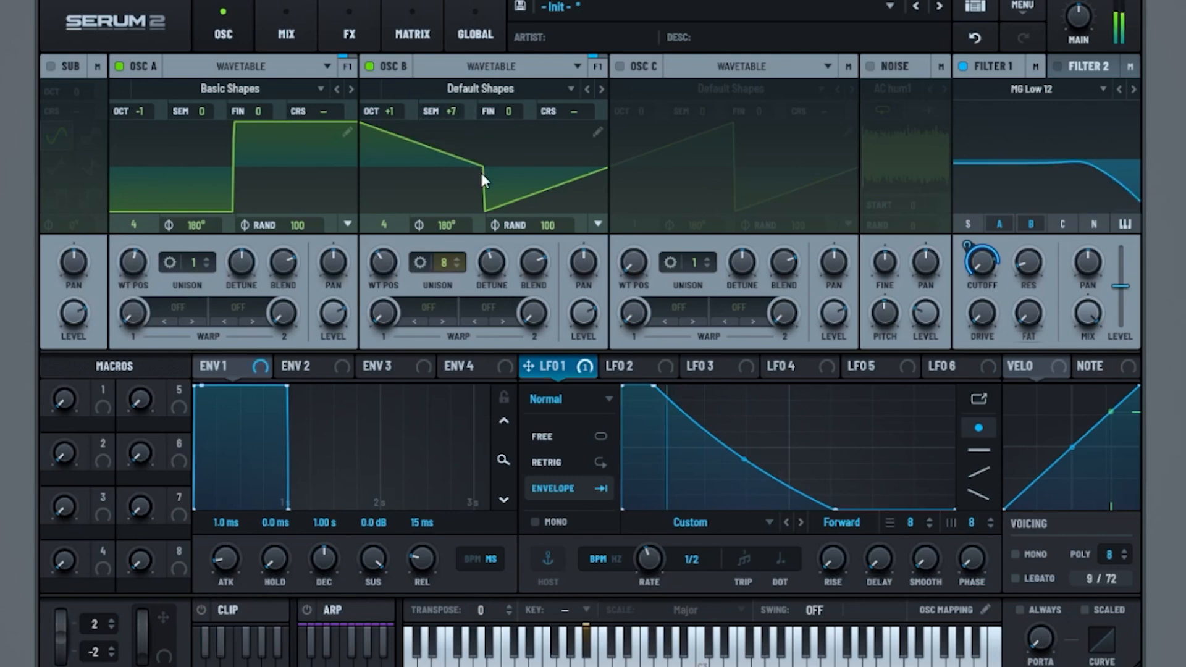